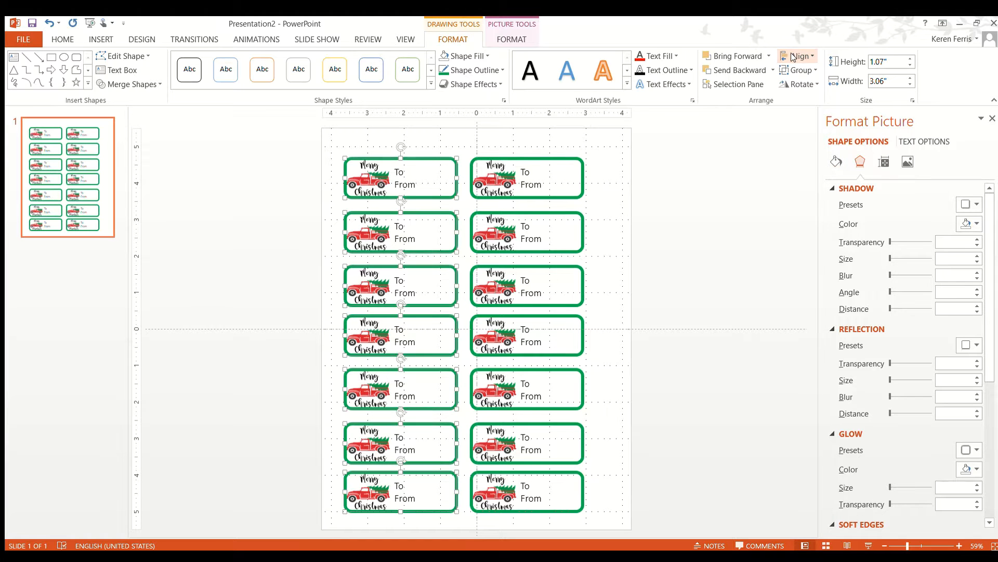
Distribute the seven labels in the slide's left column evenly in the vertical direction.
left_click(792, 53)
left_click(807, 180)
left_click(602, 502)
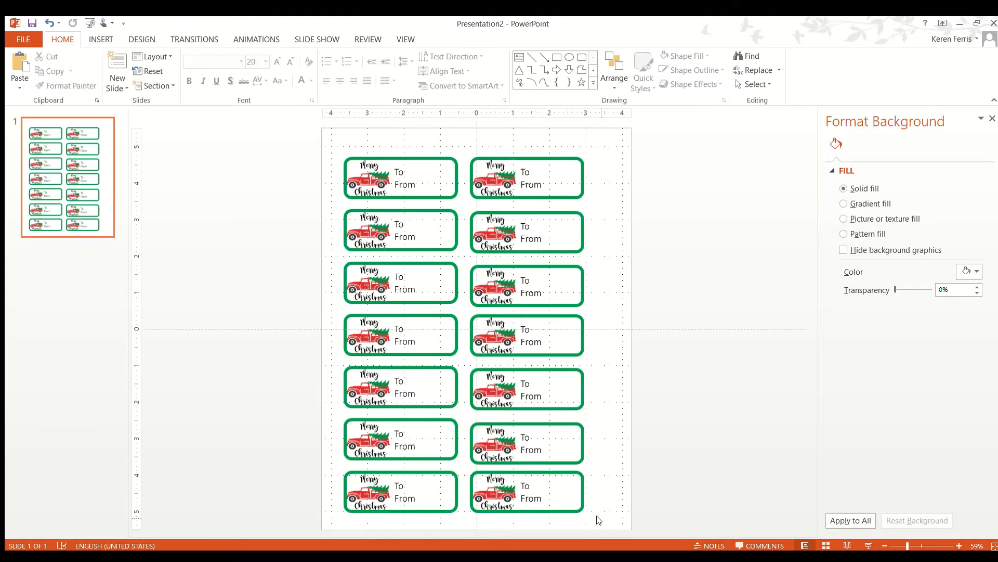
Select the seven labels in the slide's right column and distribute them evenly in the vertical direction.
left_click_drag(607, 516, 486, 142)
left_click_drag(471, 144, 610, 521)
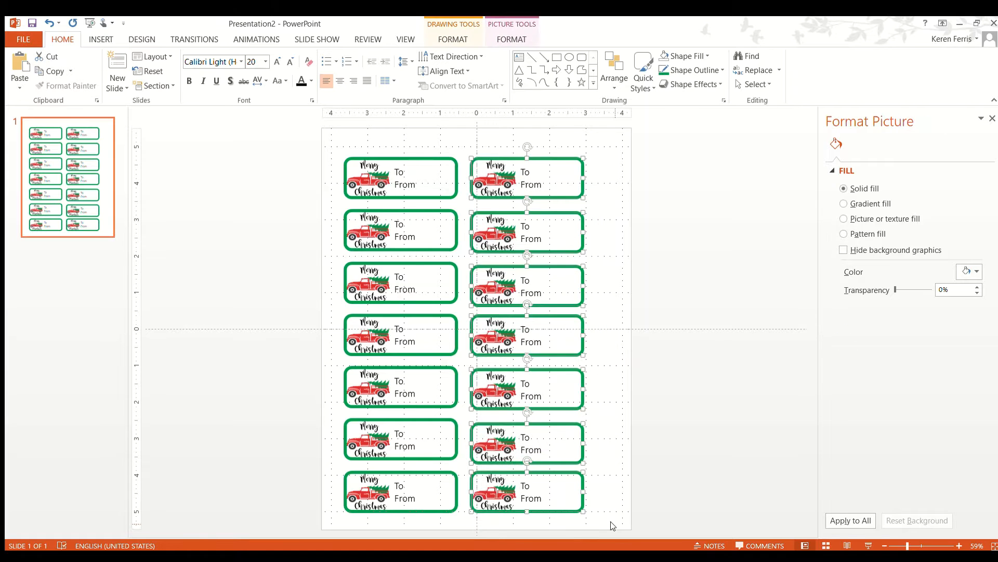
left_click(512, 39)
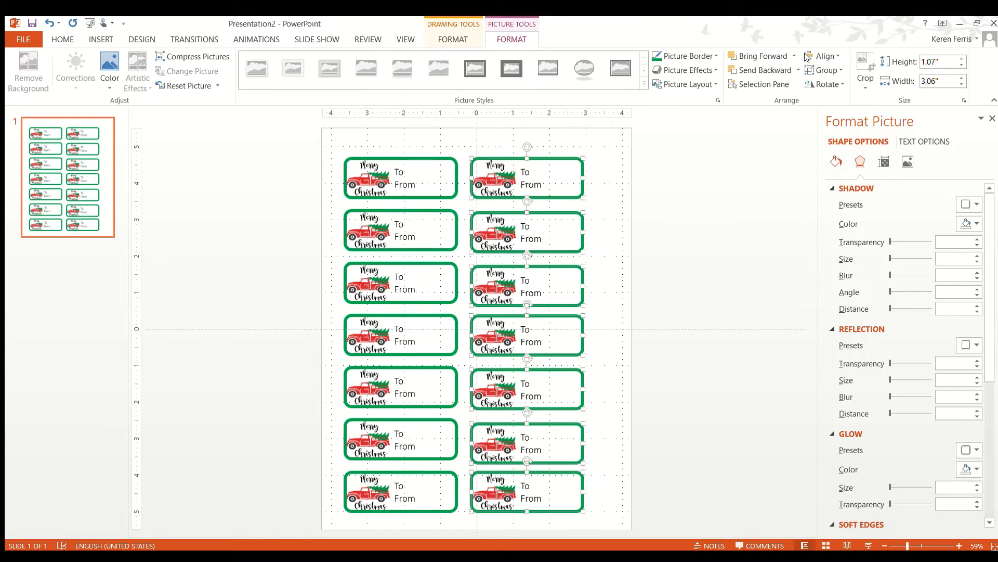
left_click(809, 179)
left_click(607, 411)
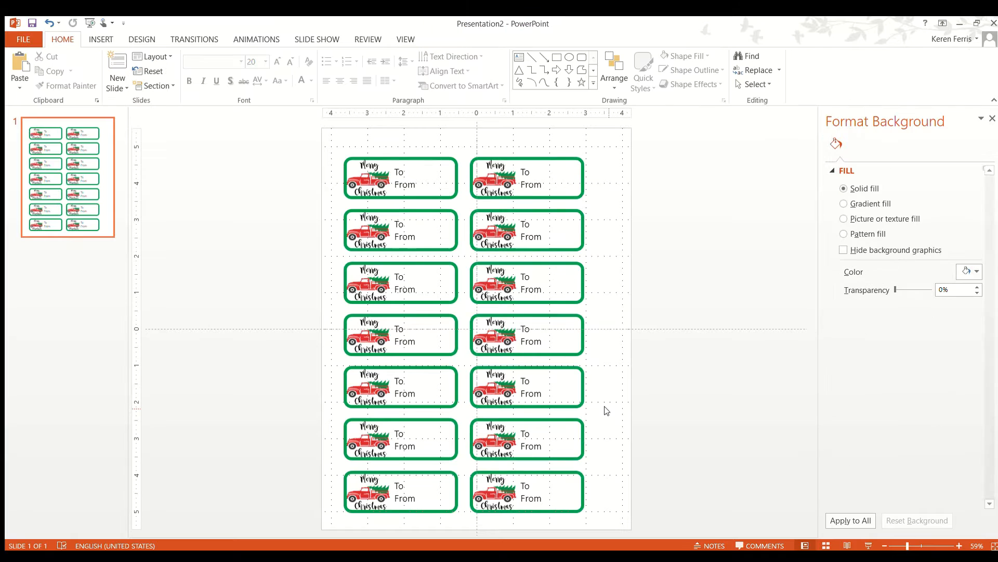
Draw a rectangle in the slide's upper-left corner and set both its height and width to 0.5".
left_click(142, 40)
left_click(101, 39)
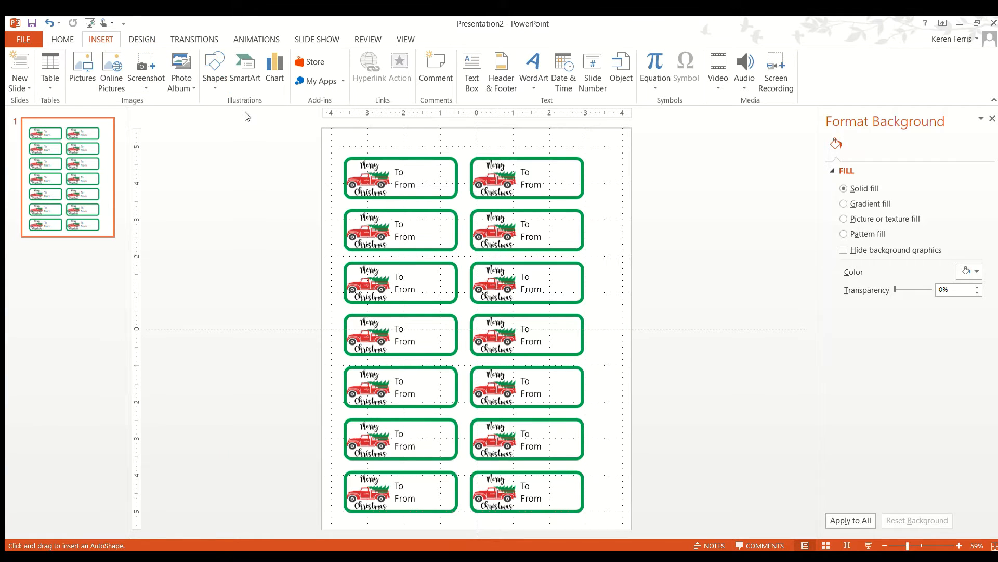
left_click_drag(326, 129, 349, 148)
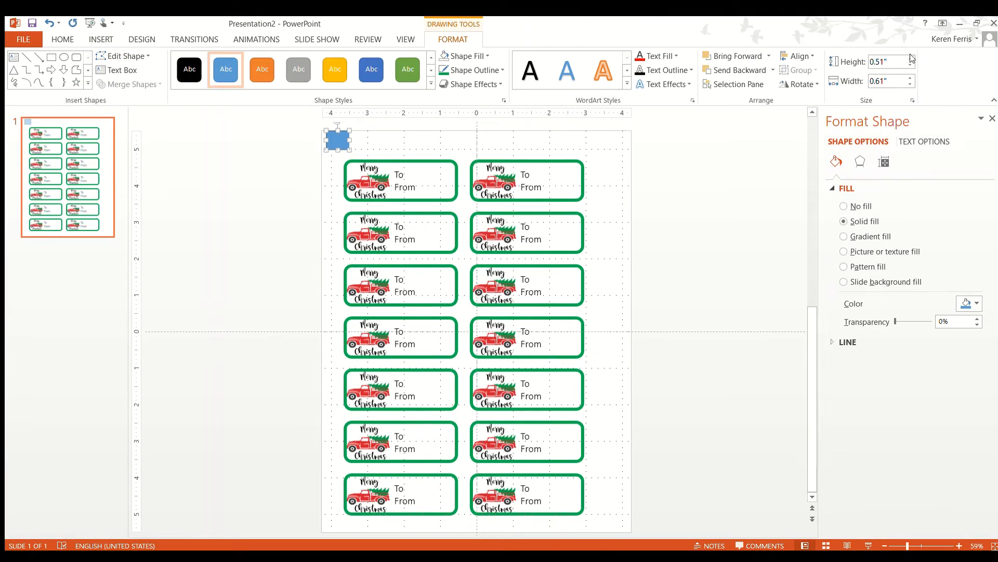
left_click(910, 59)
left_click(911, 64)
left_click(910, 84)
left_click(910, 84)
Align the small blue square with the left and top edges of the slide.
left_click(788, 54)
left_click(790, 68)
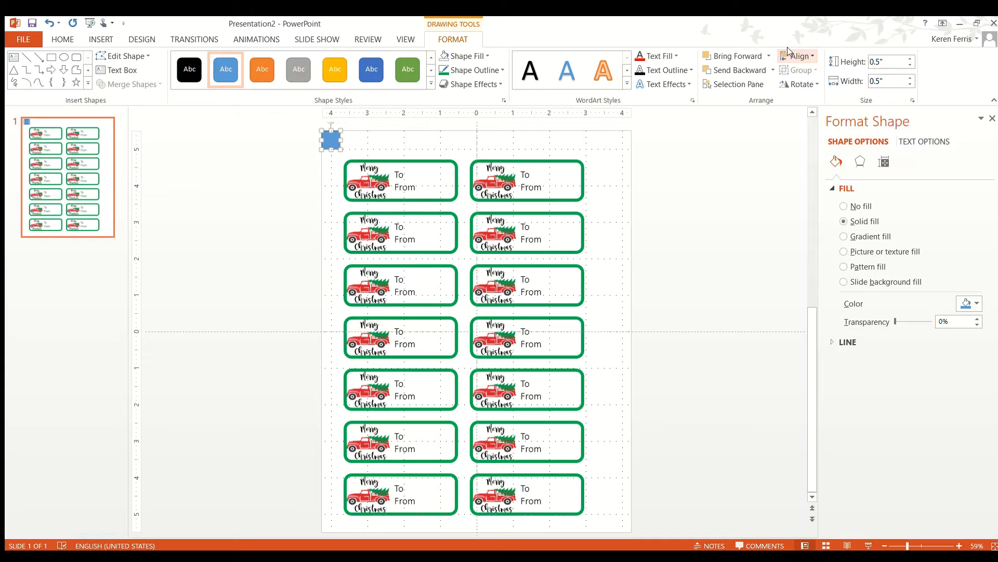
left_click(788, 52)
left_click(798, 114)
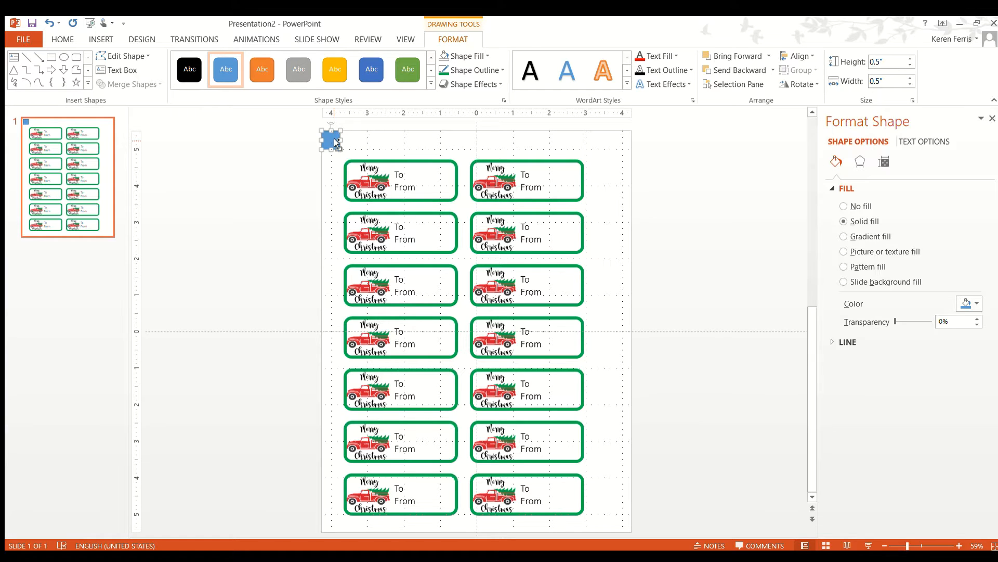
Place copies of the blue square flush in the slide's upper-right and lower-left corners.
left_click_drag(334, 137, 626, 146)
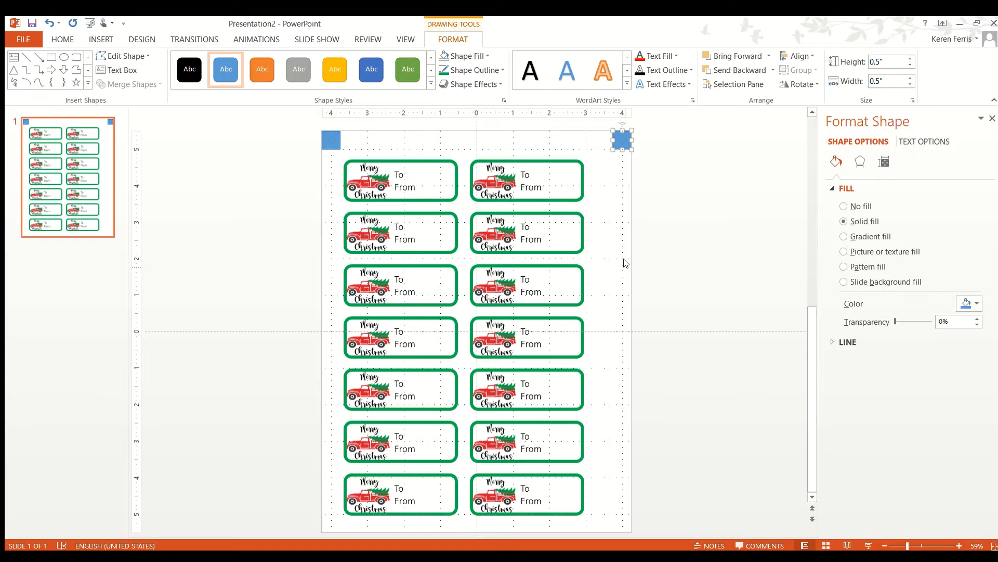
key("ctrl+v")
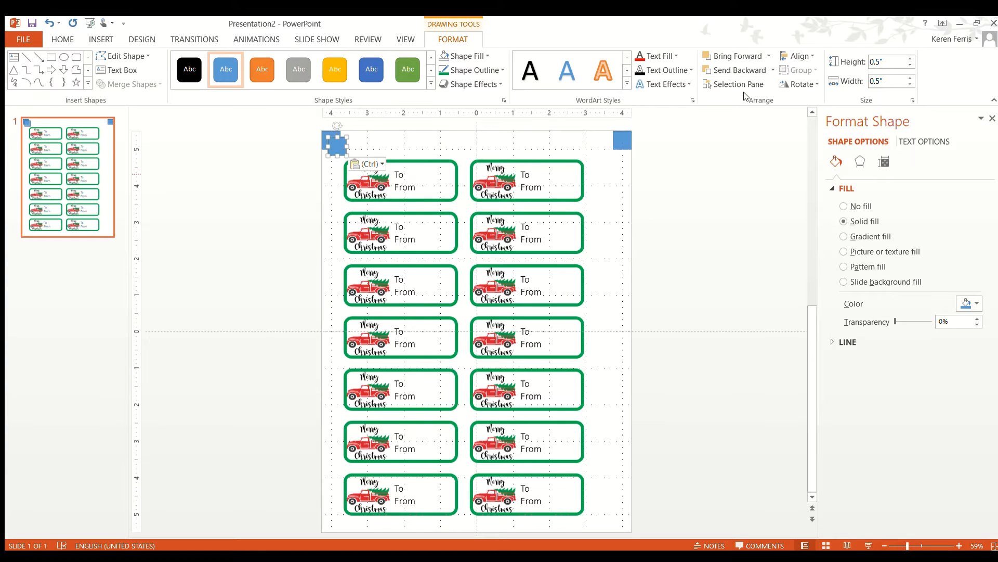
left_click(804, 73)
left_click(804, 56)
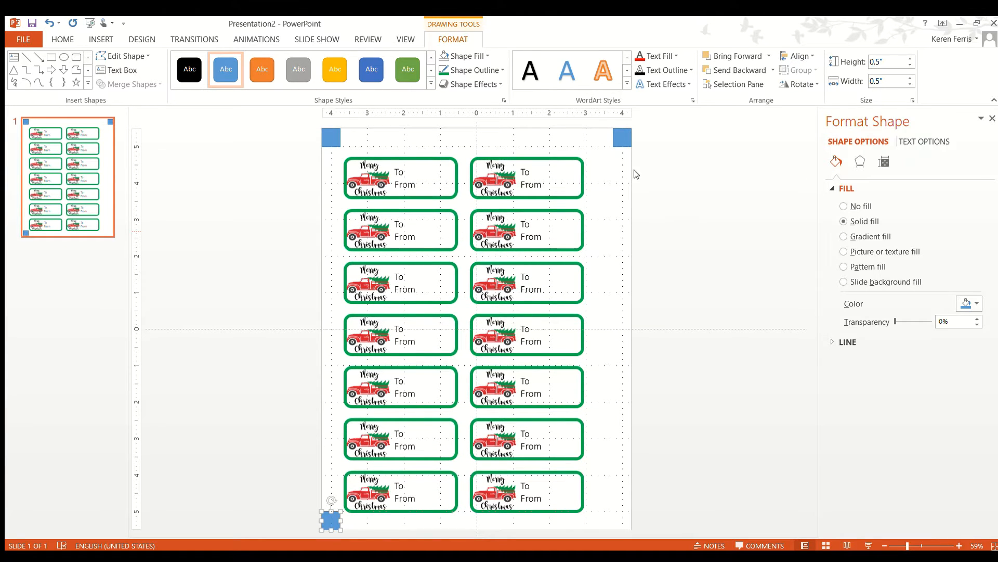
Paste another copy of the blue square and align it to the slide's right and bottom edges.
key("ctrl+v")
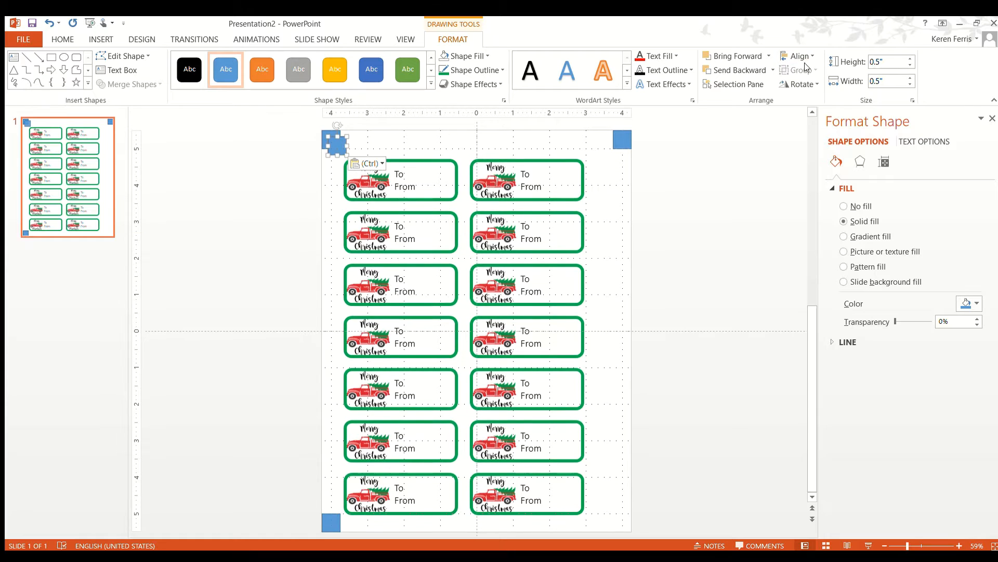
left_click(804, 60)
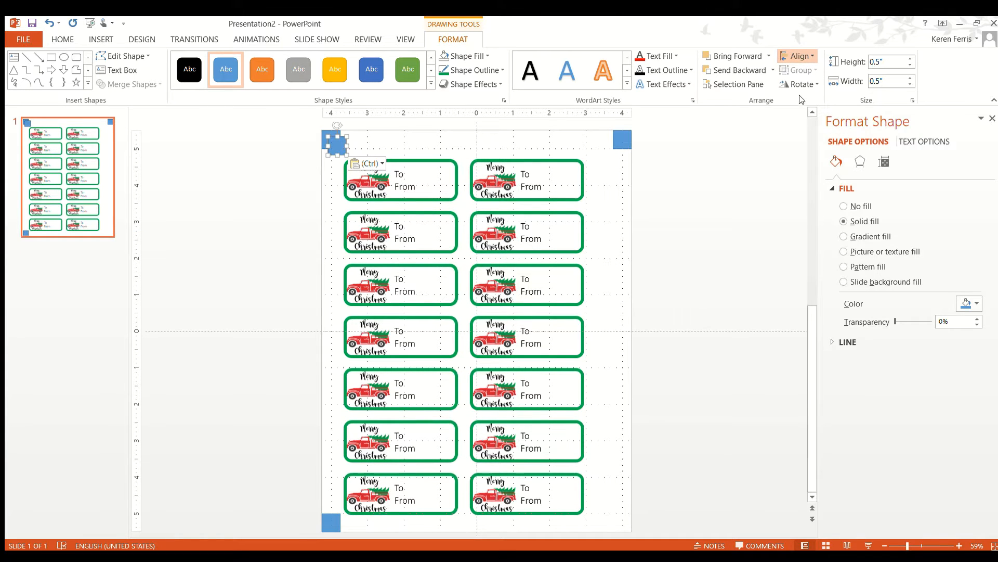
left_click(802, 97)
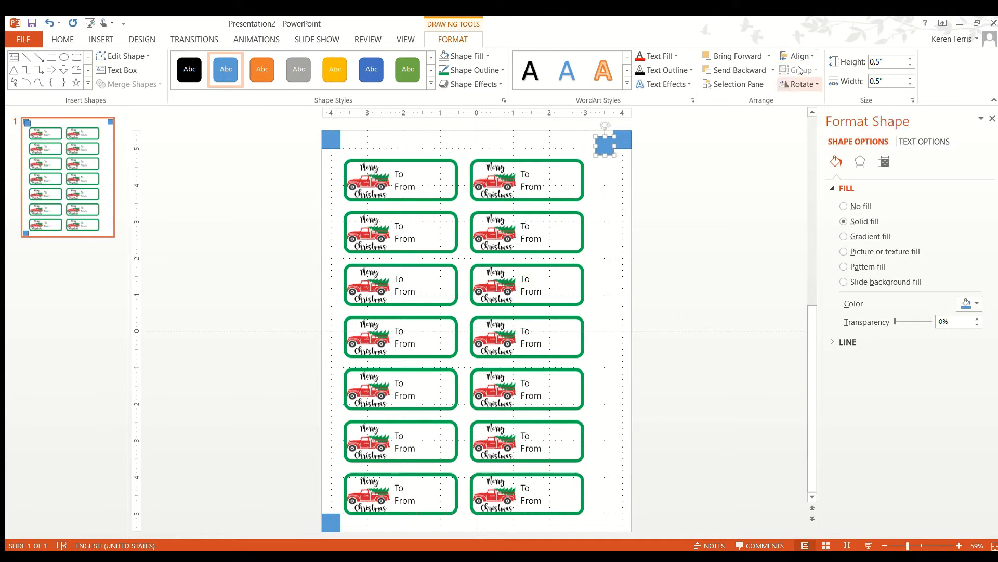
left_click(813, 157)
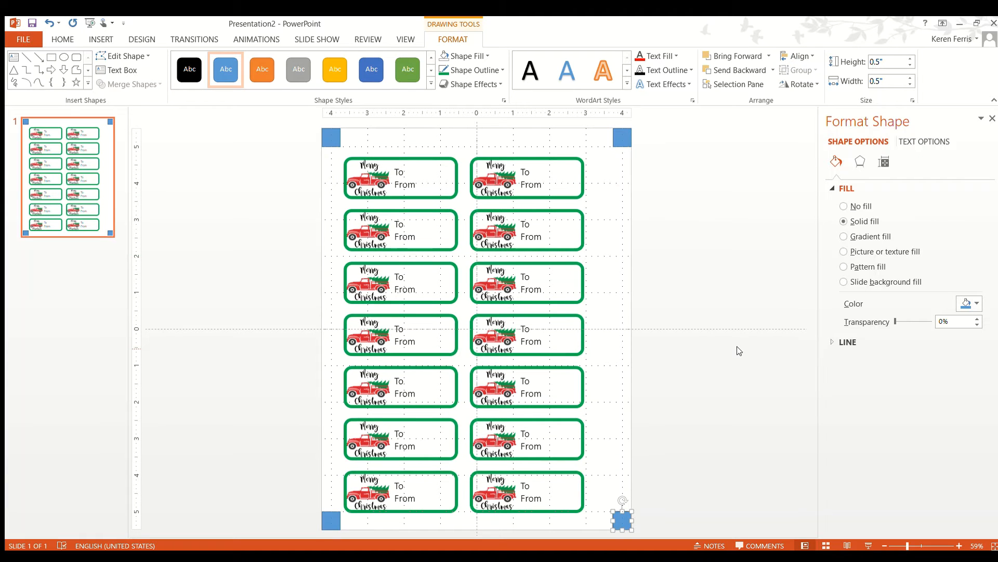
left_click(713, 445)
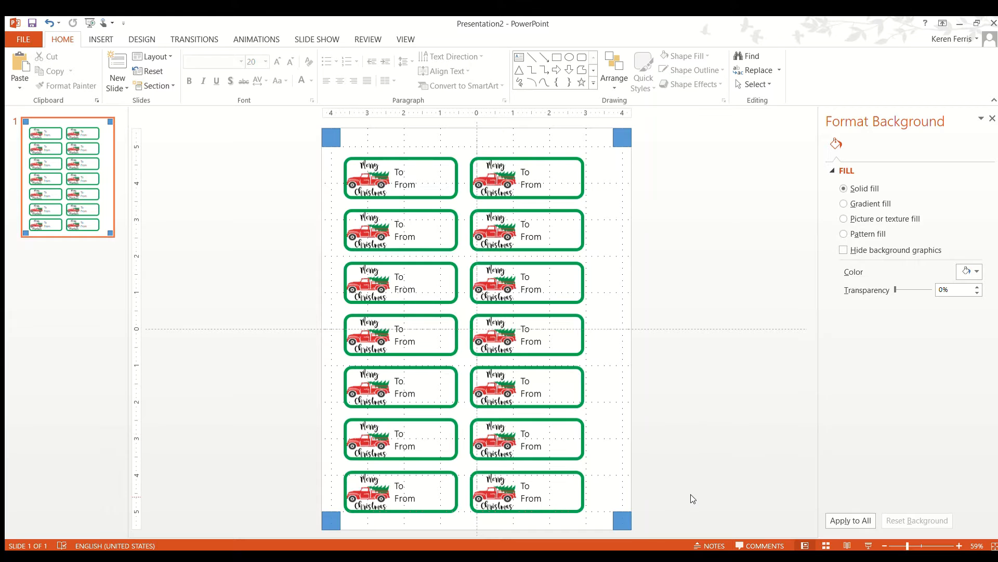
Copy all labels and corner squares onto a new second slide.
key("ctrl+a")
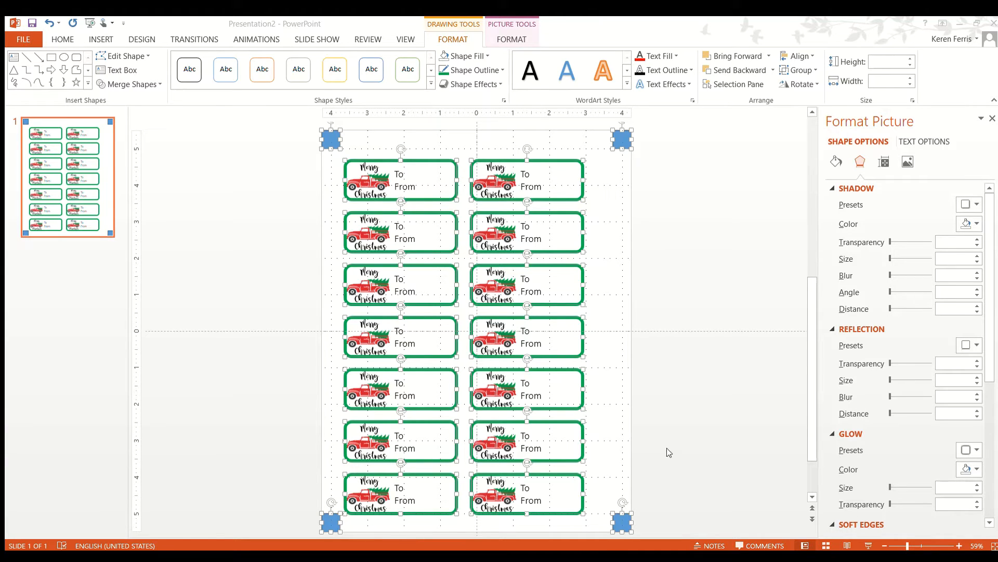
left_click(92, 237)
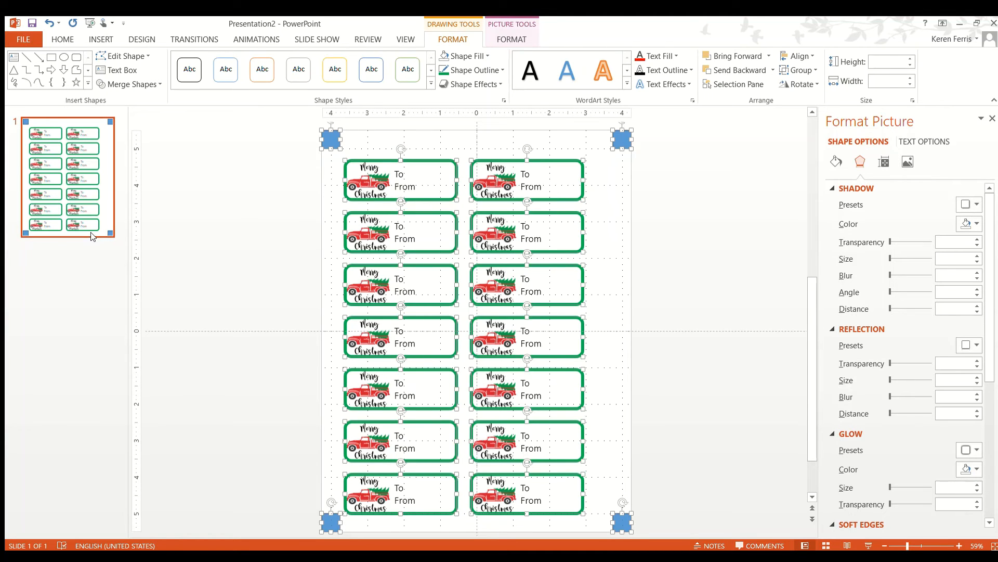
key("ctrl+d")
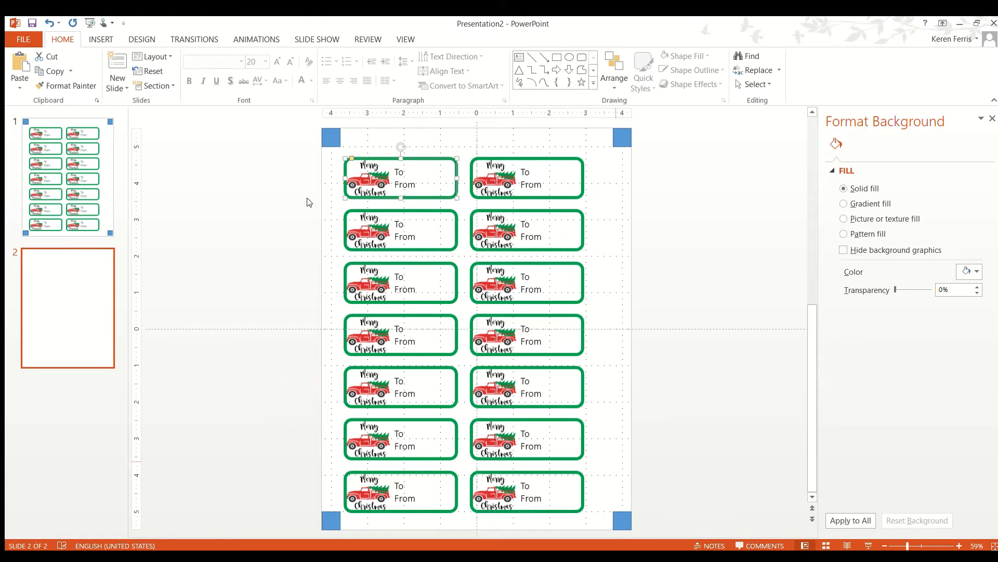
Fill all the labels on the second slide with solid green to cover the truck pictures.
left_click_drag(697, 514, 310, 151)
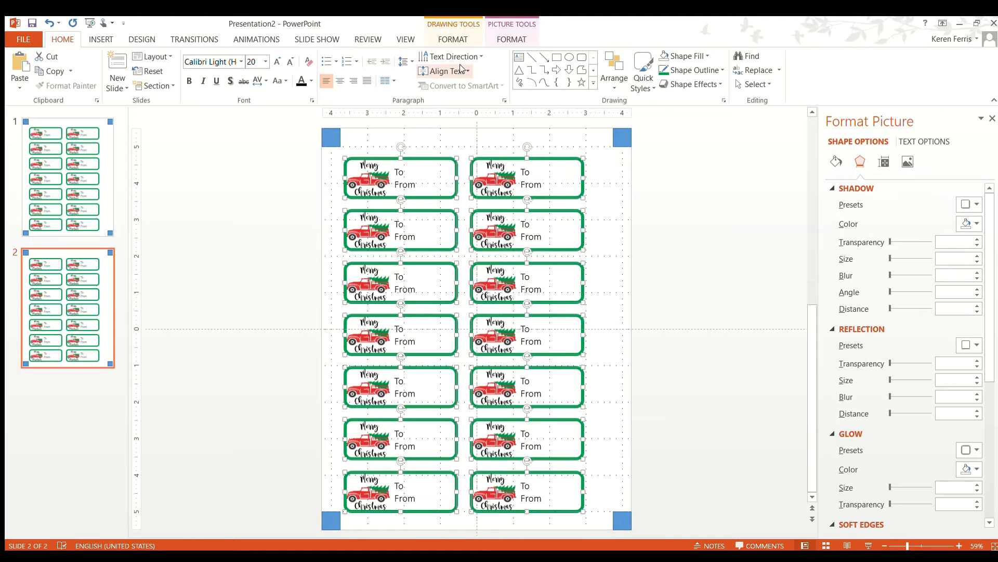
left_click(445, 39)
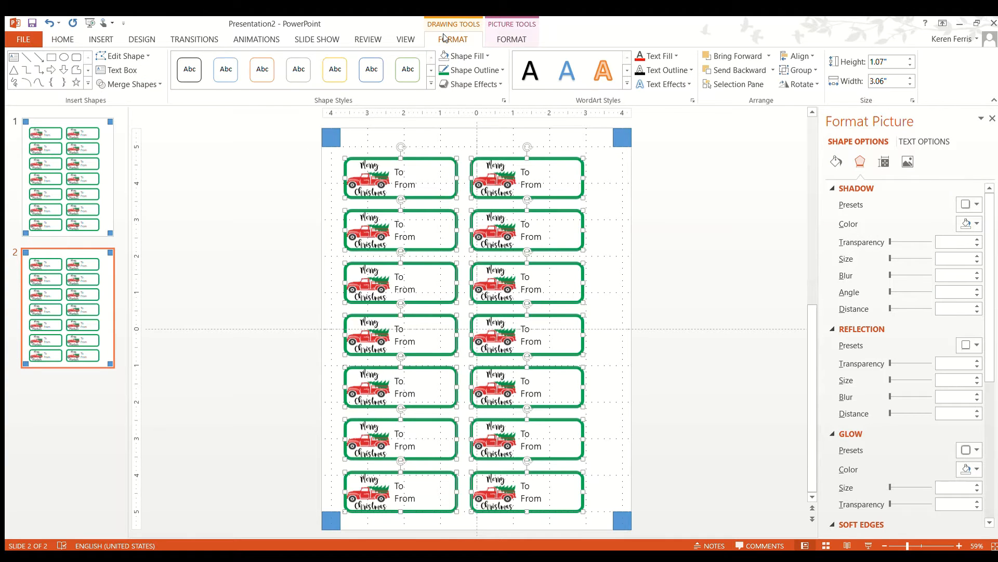
left_click(482, 56)
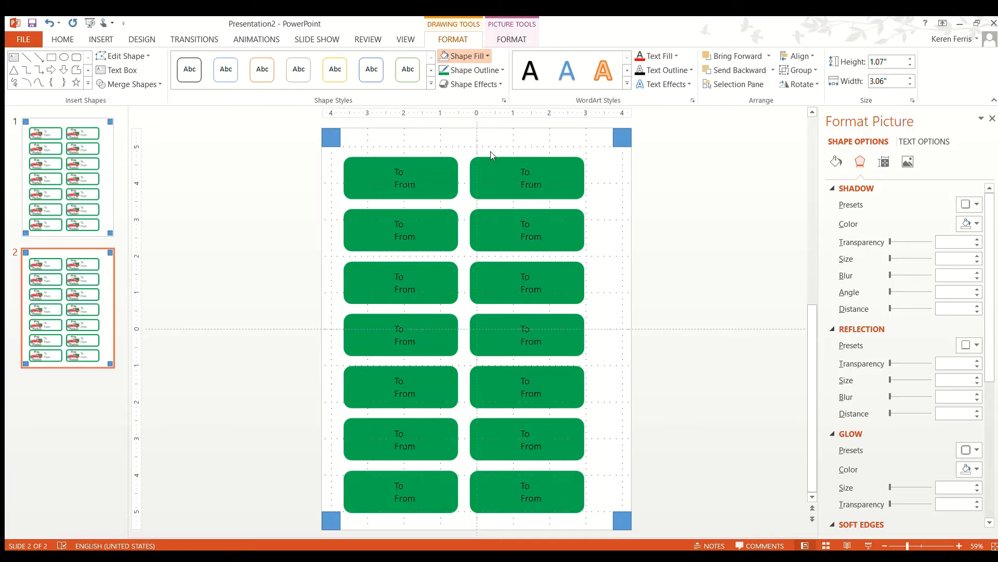
left_click(685, 407)
Select all the green labels together with the four corner squares on the second slide.
mouse_move(711, 523)
left_mouse_down()
mouse_move(564, 503)
mouse_move(276, 247)
mouse_move(259, 128)
left_mouse_up()
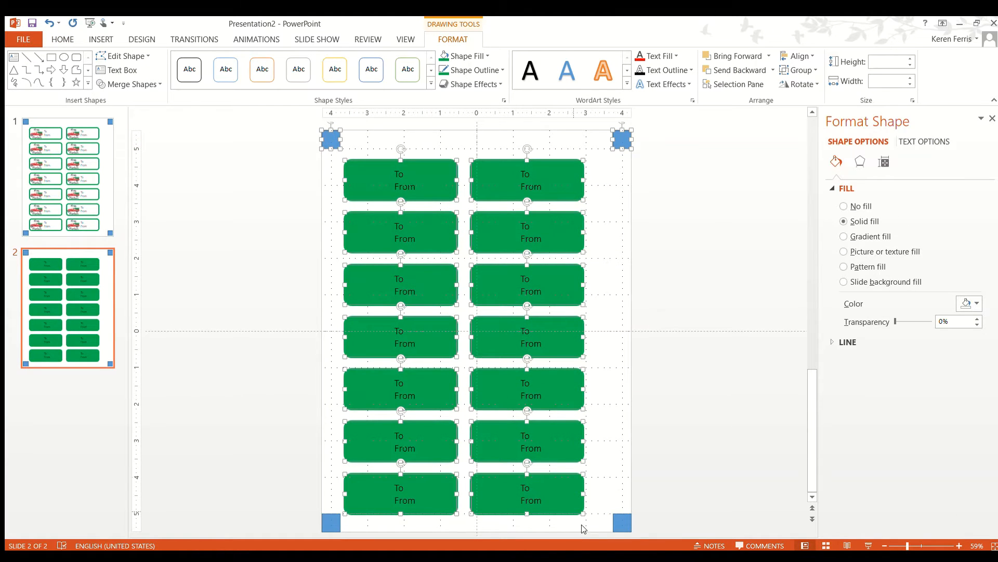
left_click(622, 524, "shift")
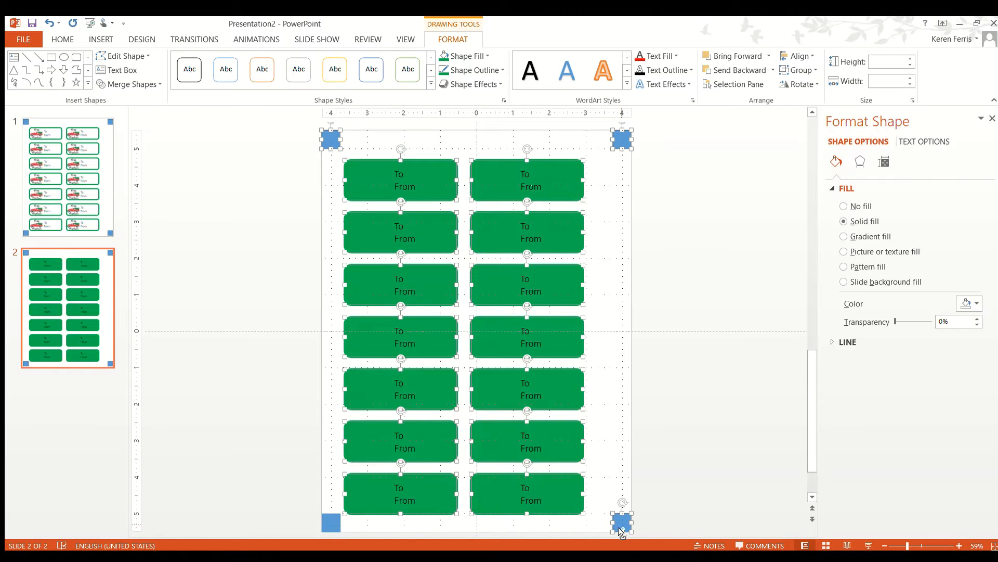
left_click(332, 526, "shift")
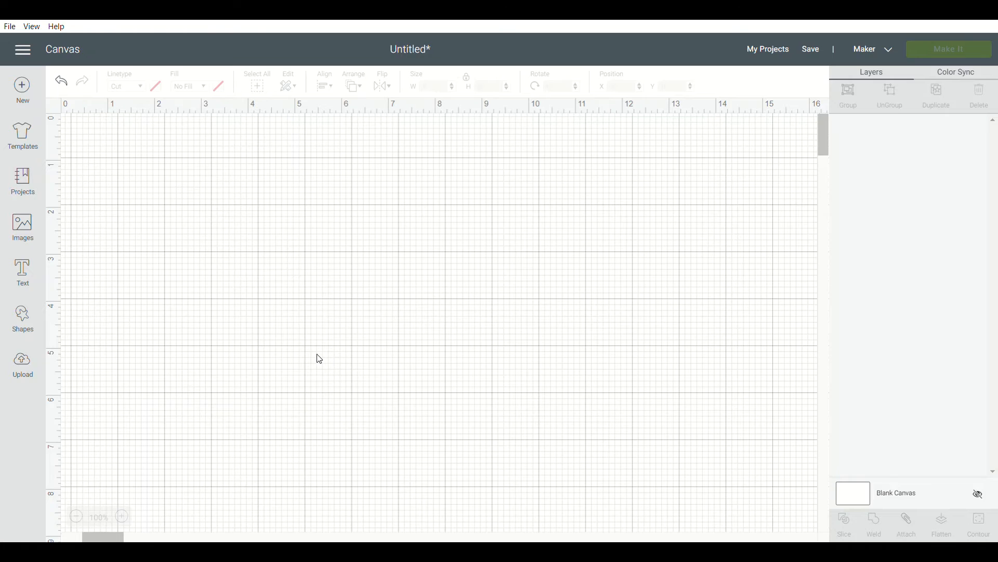
In Cricut Design Space, upload the green label sheet image as a Complex image without erasing any areas.
left_click(24, 365)
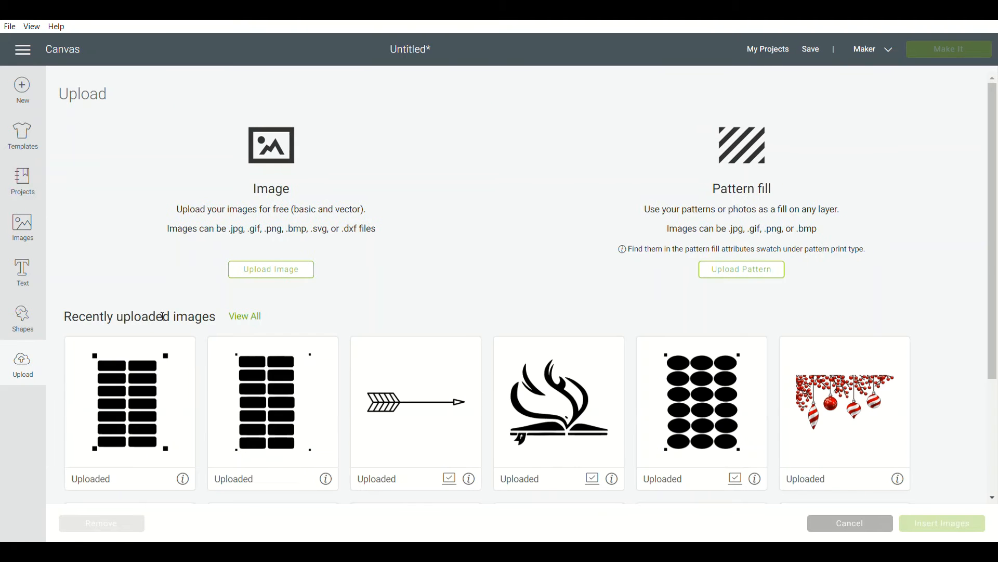
left_click(296, 277)
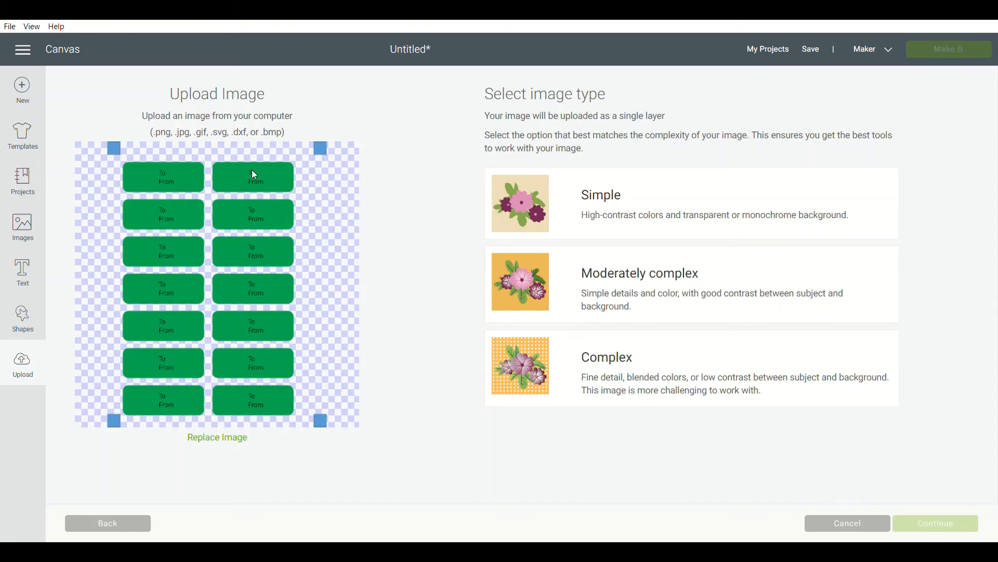
left_click(645, 376)
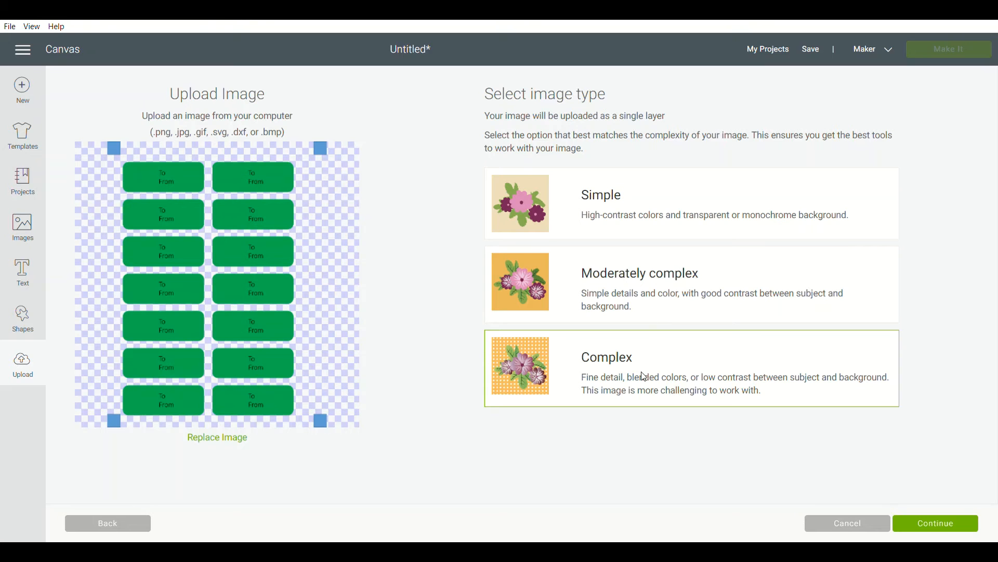
left_click(928, 529)
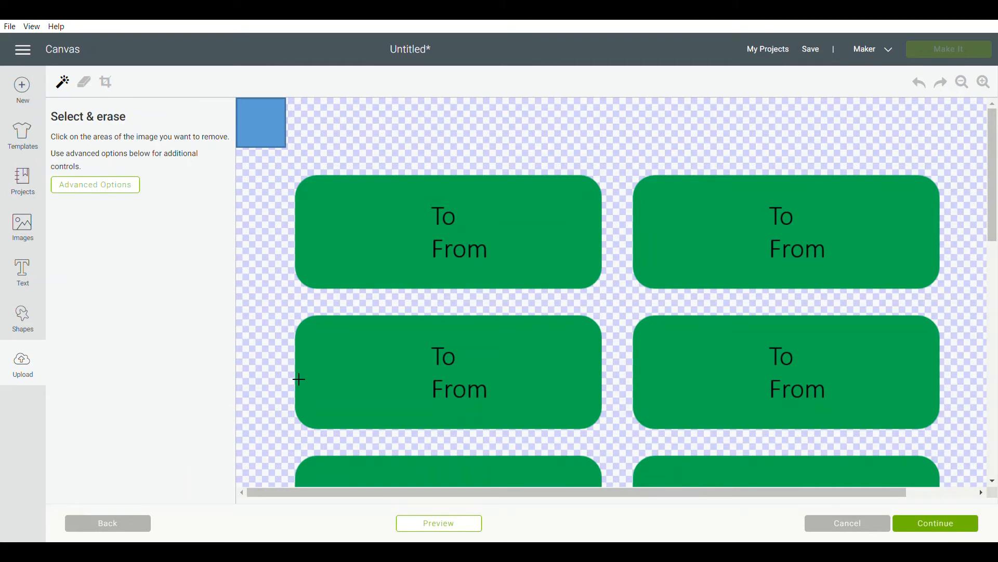
left_click(936, 526)
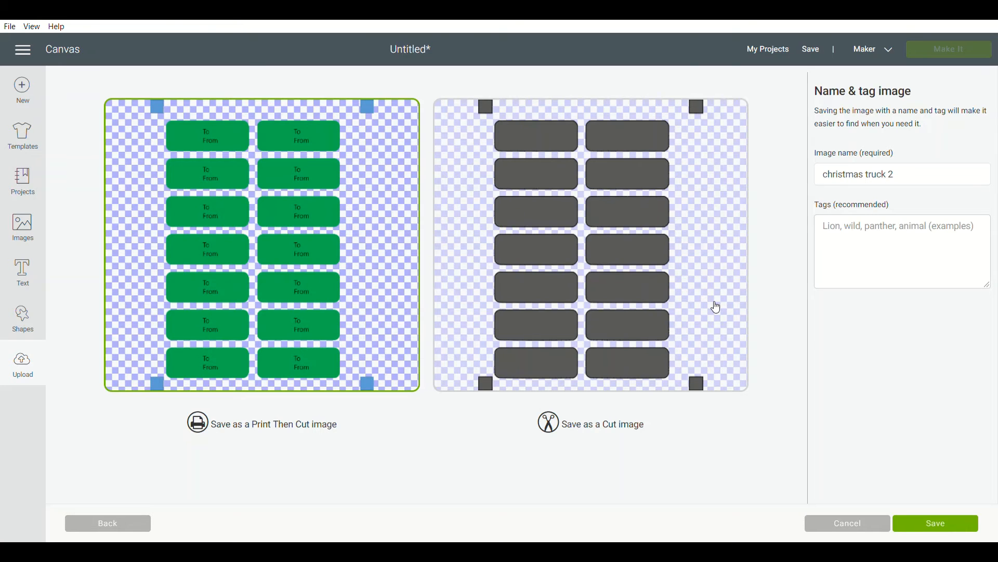
Save the upload as a Cut image named "christmas truck 2" and insert it on the canvas.
left_click(717, 307)
left_click(939, 524)
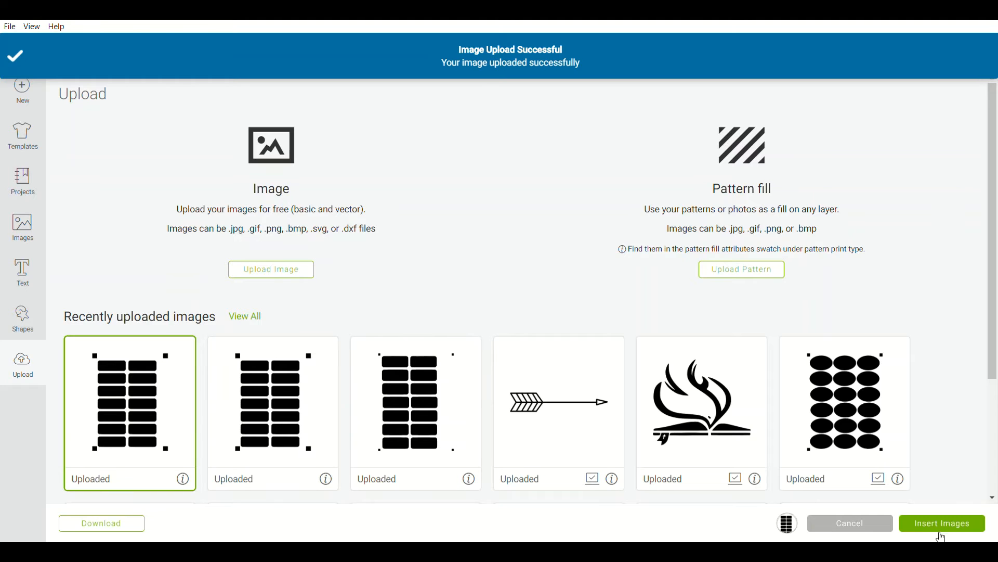
left_click(942, 526)
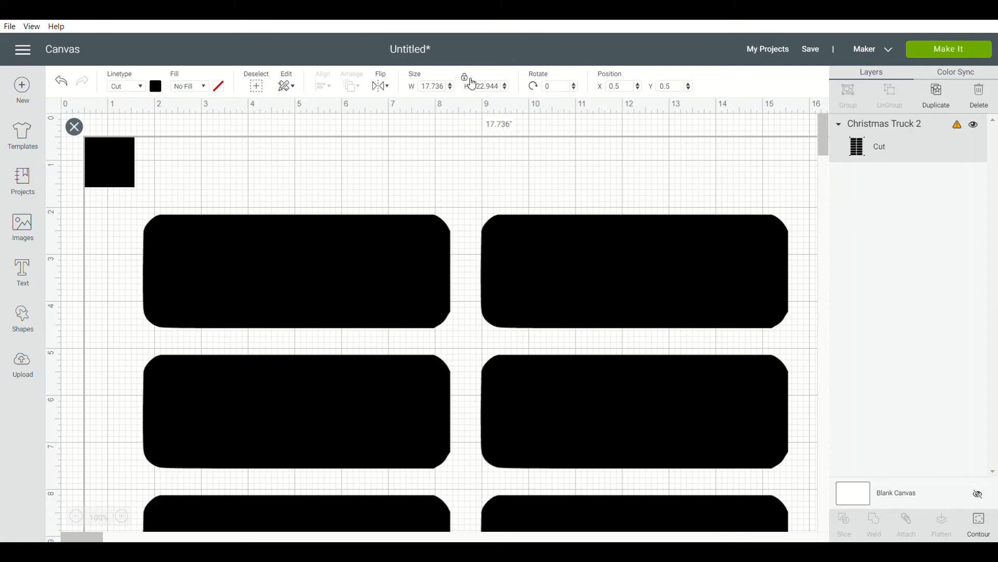
Set the inserted label sheet's size to 8.5 wide by 11 high with the proportions unlocked.
left_click(445, 90)
type("8.5")
left_click(492, 87)
type("1")
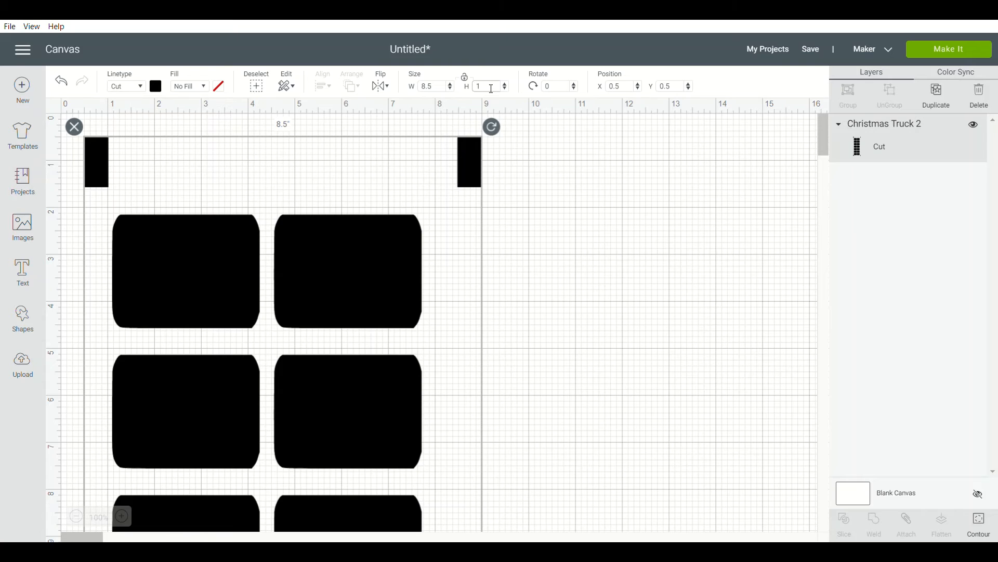
type("1")
key("Return")
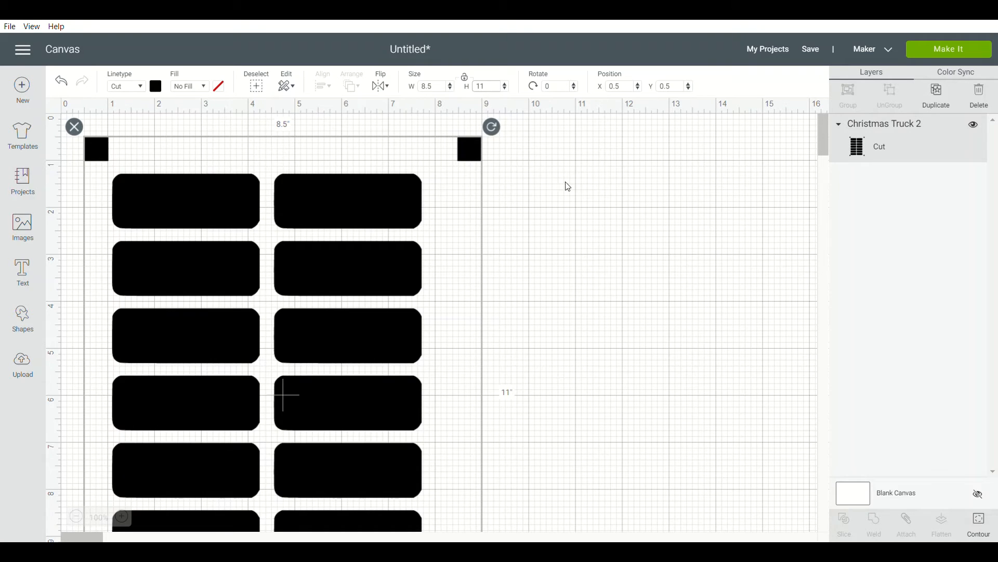
left_click(576, 348)
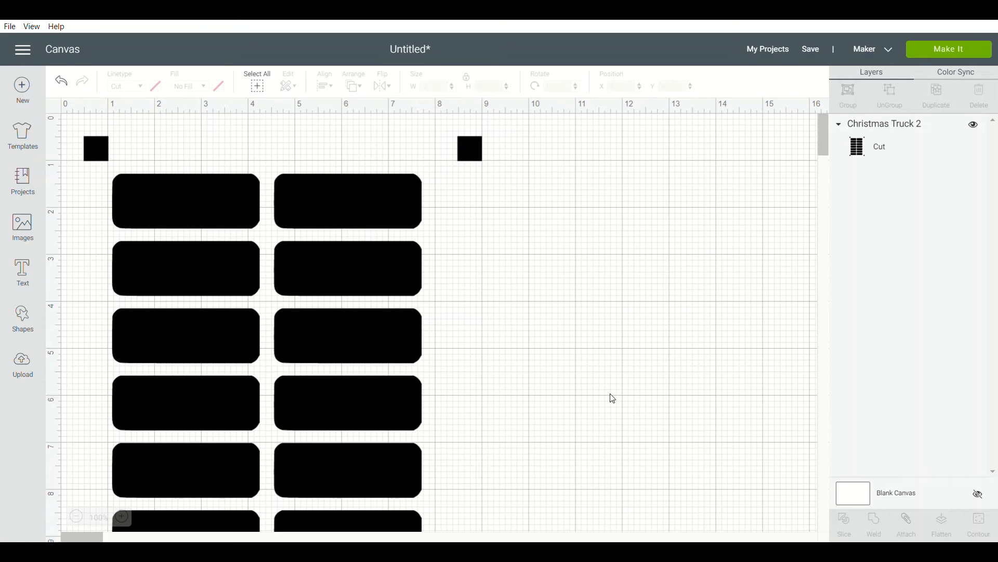
Add a square shape to the canvas and, with its proportions unlocked, set its size to 8.5 wide by 11 high.
left_click(24, 318)
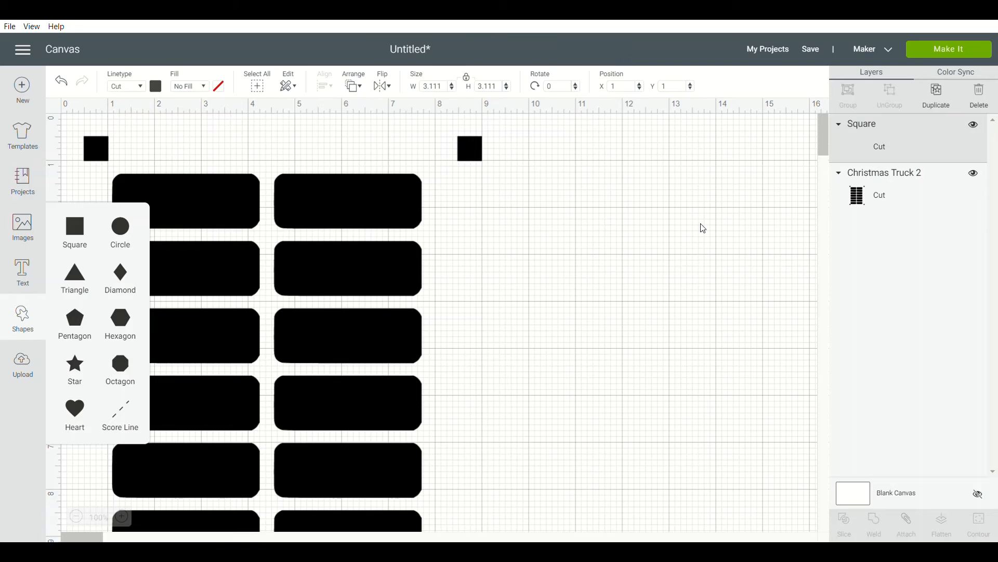
left_click(869, 154)
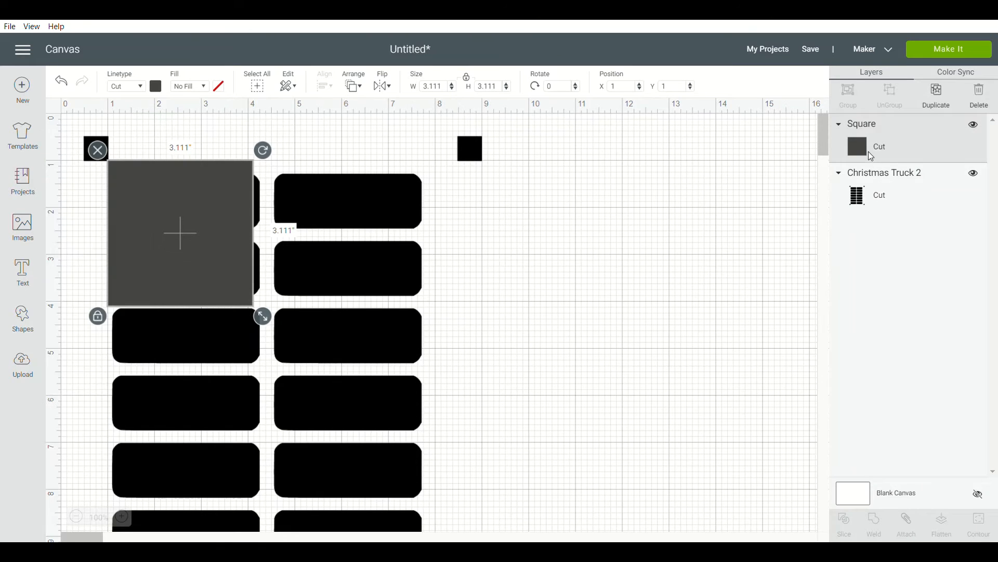
left_click(468, 82)
left_click(437, 87)
type("8.5")
left_click(493, 86)
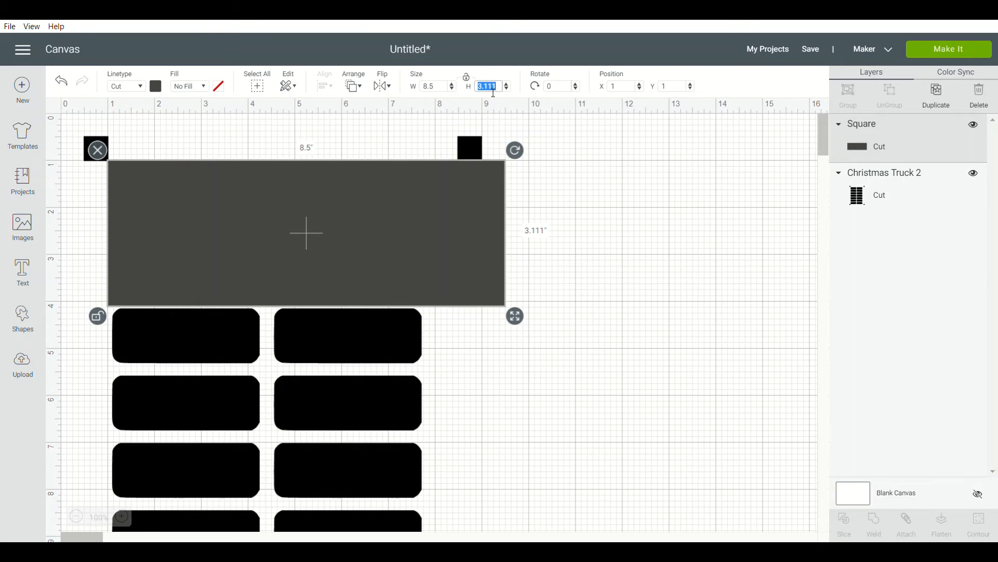
type("11")
key("Return")
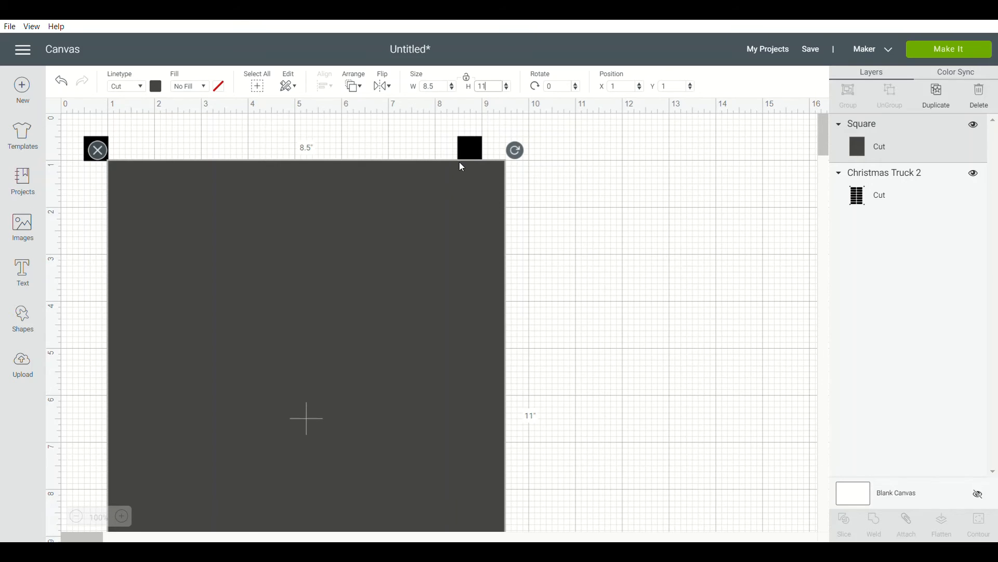
Select the square together with the Christmas Truck 2 label sheet and align both by their centers.
left_click(863, 202, "shift")
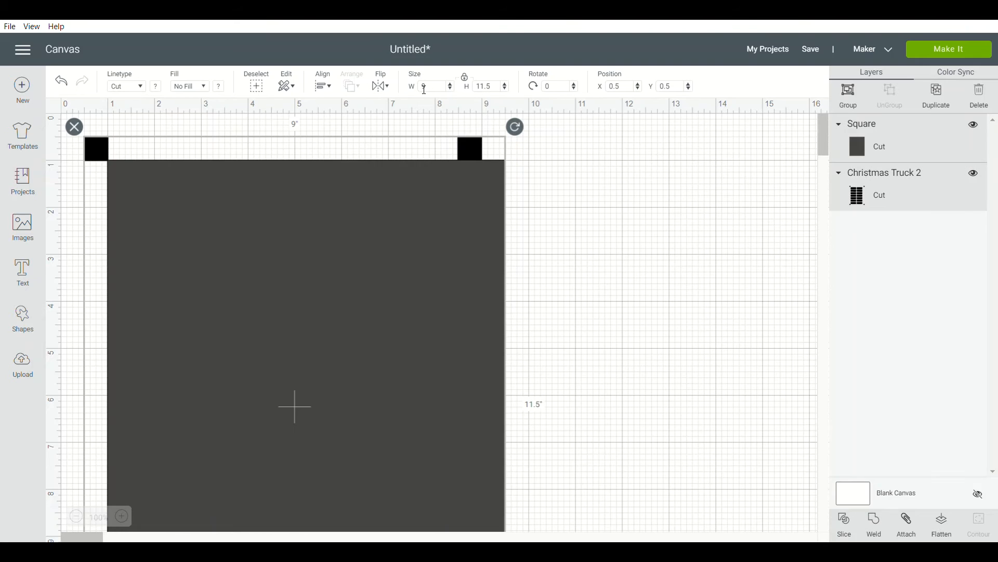
left_click(325, 86)
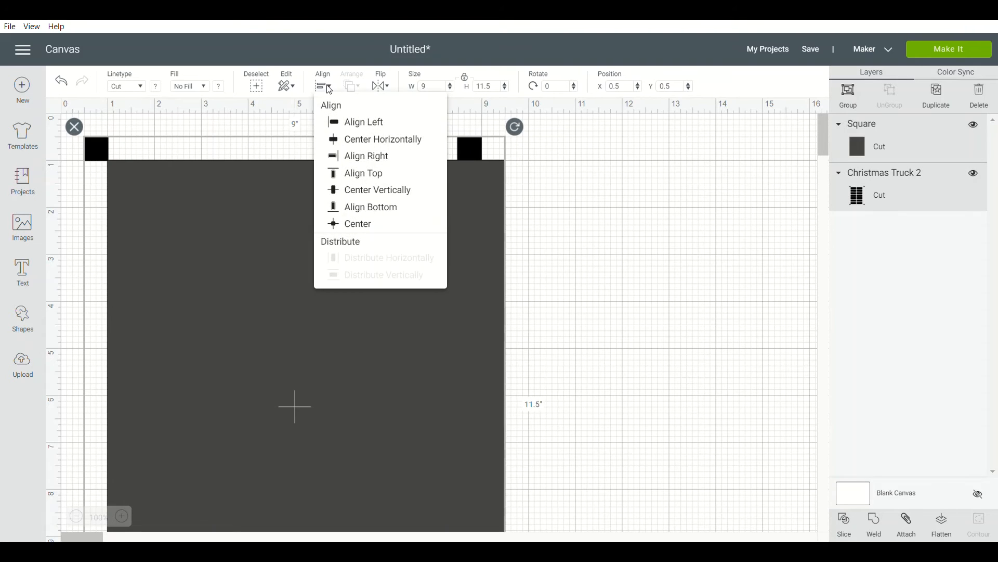
left_click(368, 229)
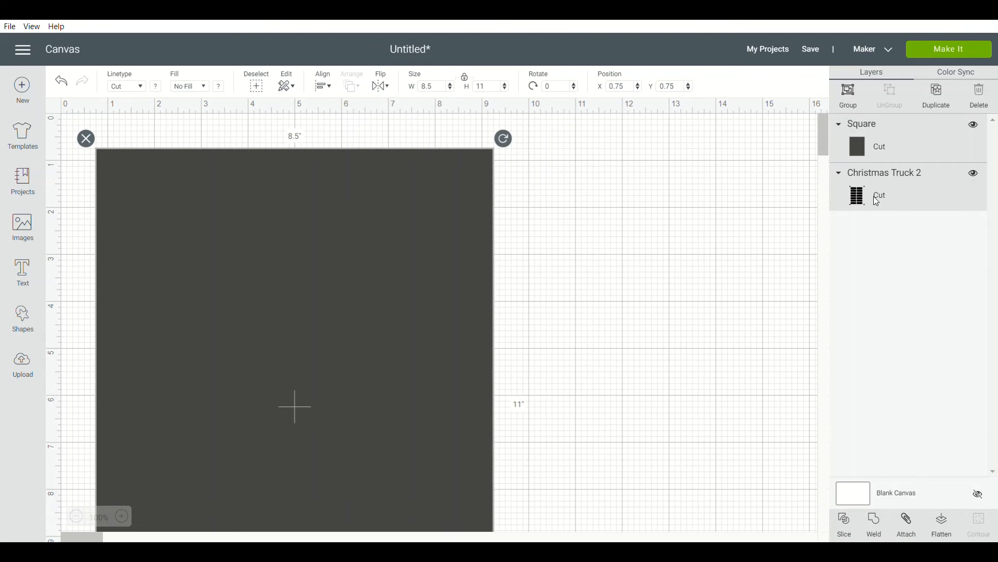
Send the 8.5 x 11 square to the back behind the label sheet, deselect it and check the lower corners.
left_click(883, 152)
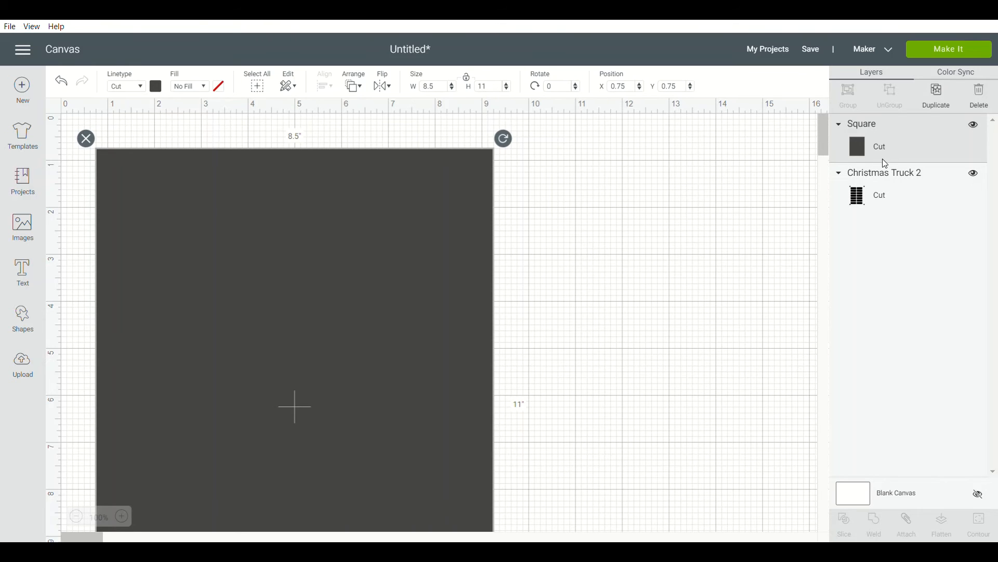
left_click(351, 87)
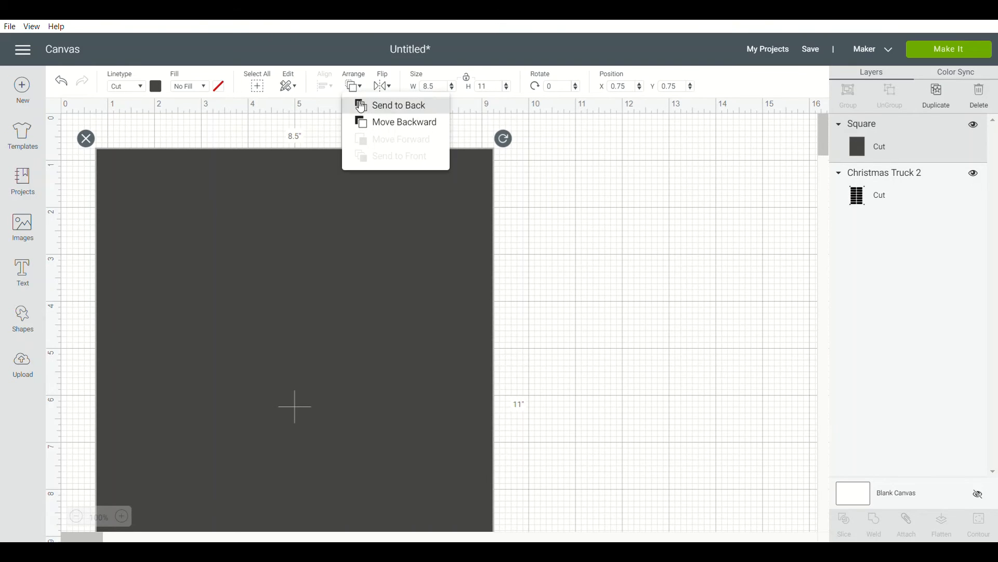
left_click(362, 106)
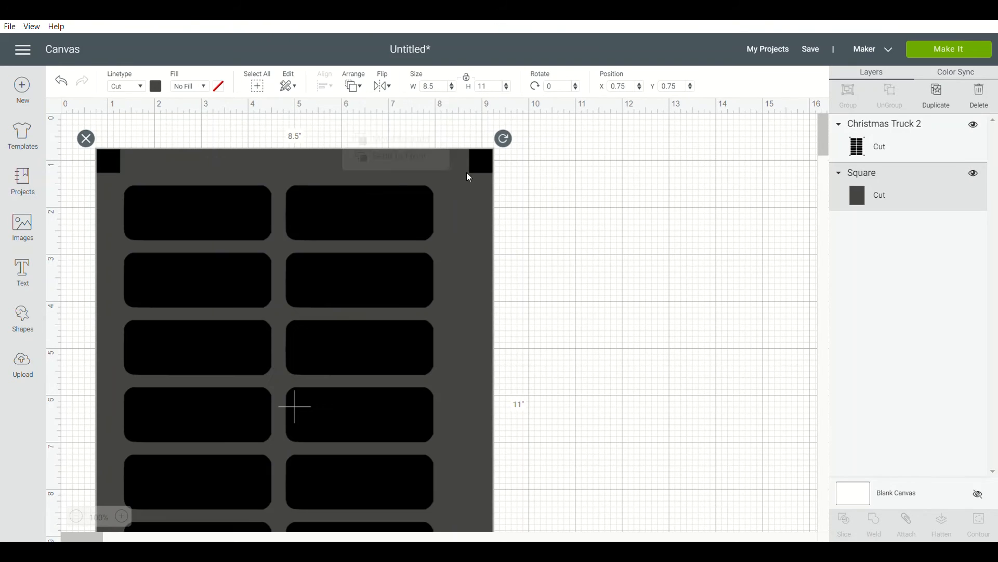
left_click(565, 180)
scroll(536, 355, "down", 5)
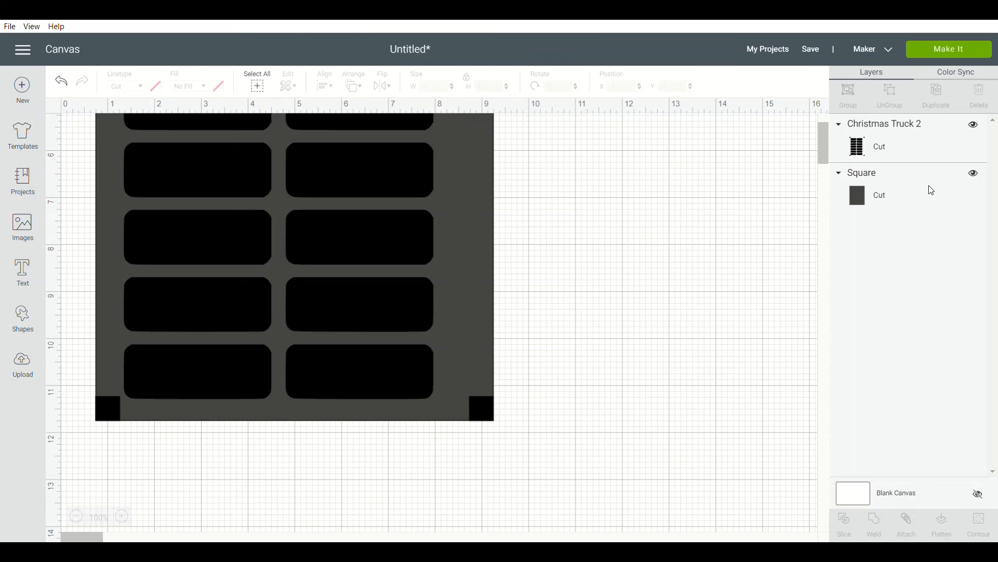
Hide the Christmas Truck 2 layer and send only the square to mat preparation with Make It.
left_click(974, 125)
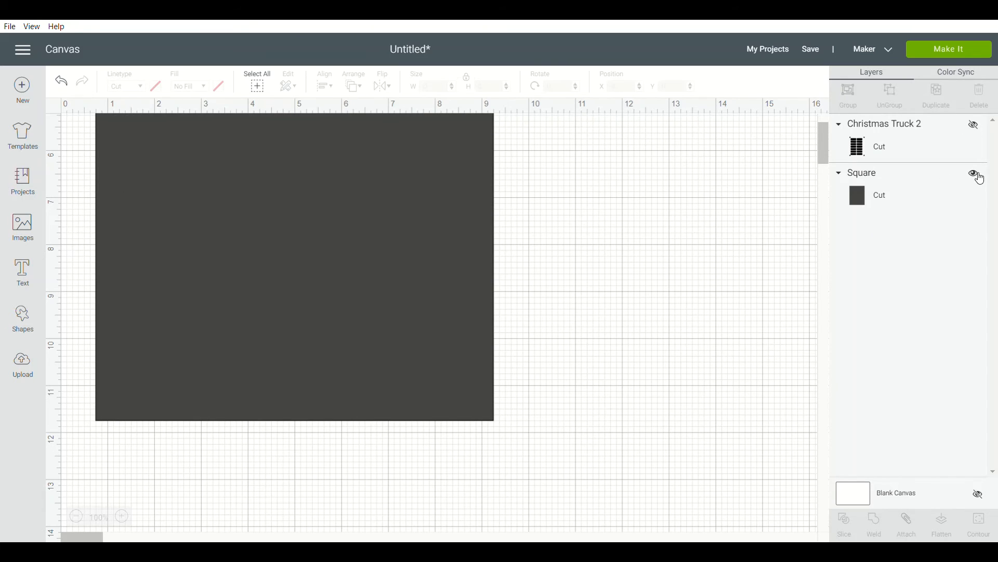
left_click(961, 51)
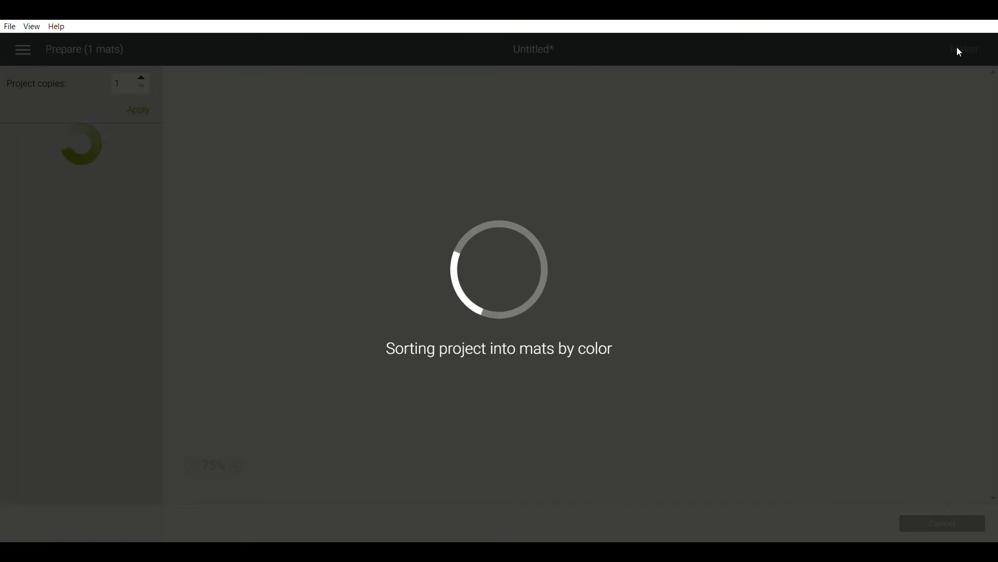